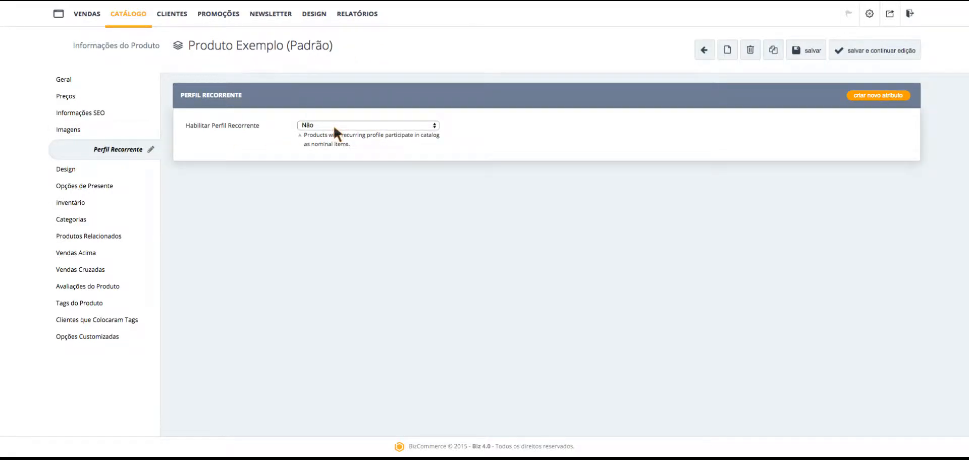
# Step: Enable the recurring profile for the product by setting Habilitar Perfil Recorrente to Sim
pyautogui.click(333, 125)
pyautogui.scroll(-3, 268, 196)
pyautogui.scroll(3, 268, 192)
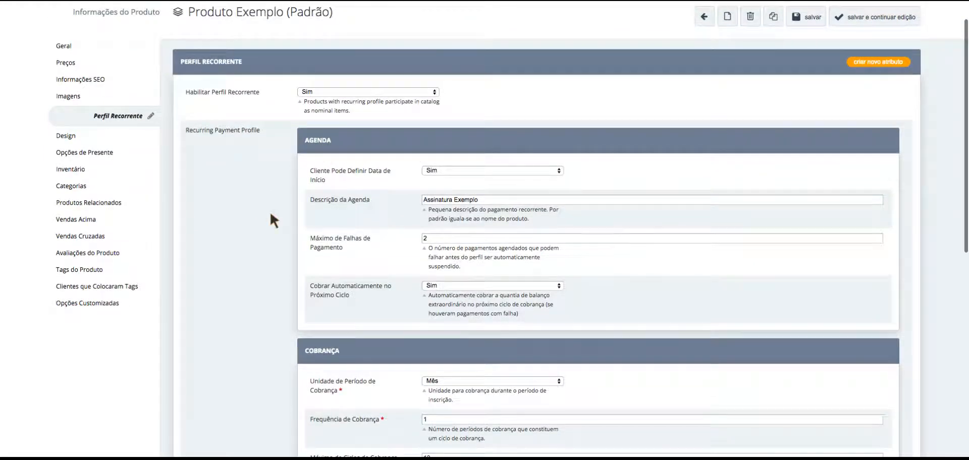
pyautogui.scroll(-2, 269, 210)
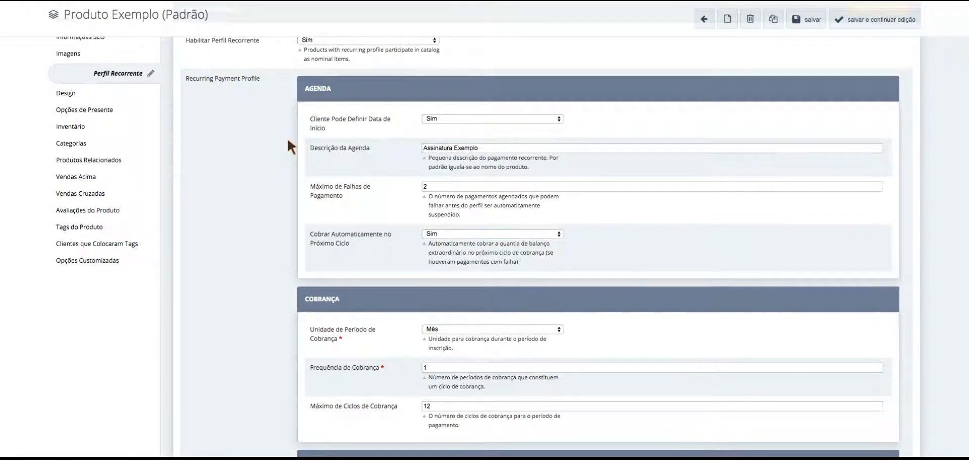
# Step: Examine the schedule description field (Descrição da Agenda) in the Agenda section of the recurring payment profile
pyautogui.scroll(-1, 393, 146)
pyautogui.moveTo(312, 144); pyautogui.dragTo(363, 146)
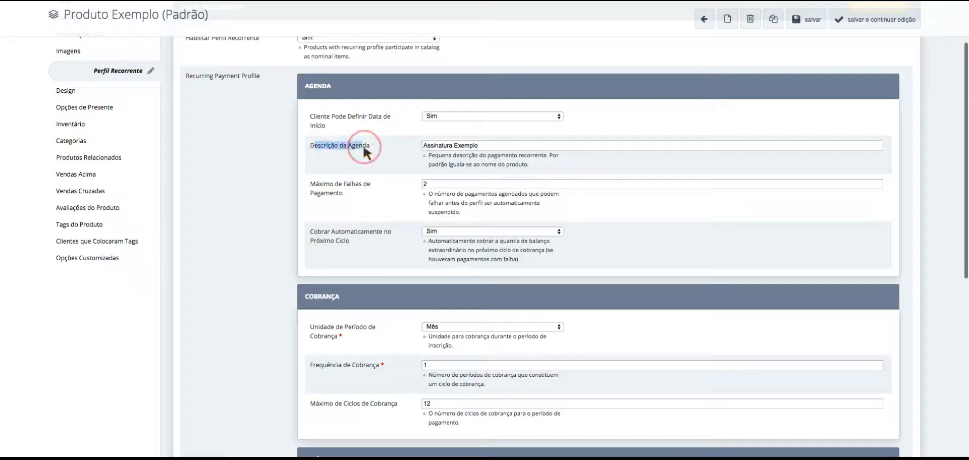
pyautogui.tripleClick(493, 145)
pyautogui.click(519, 146)
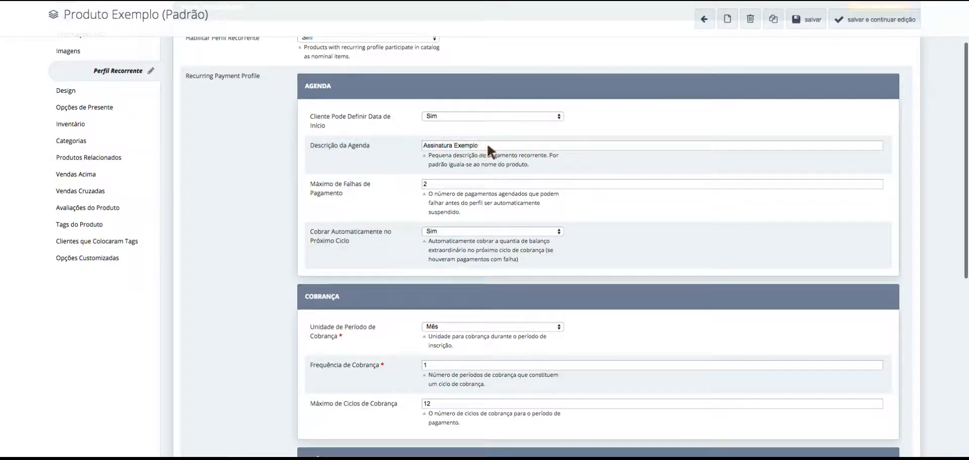
pyautogui.tripleClick(488, 146)
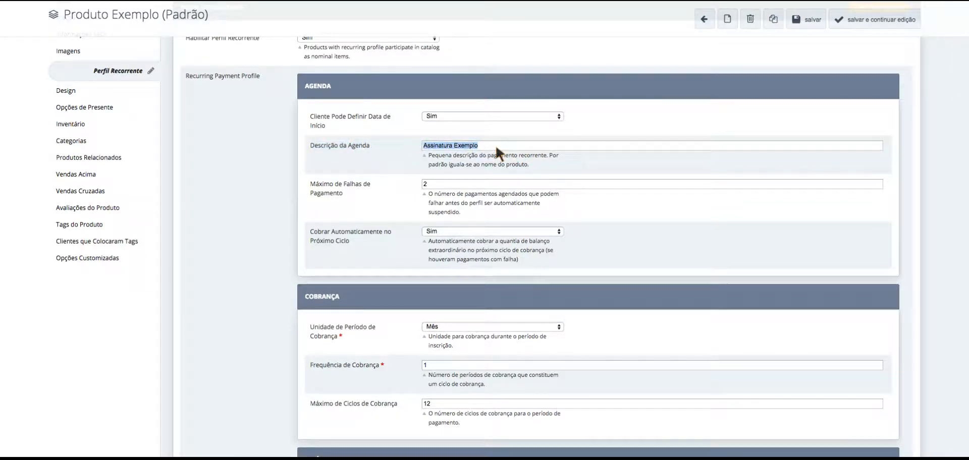
pyautogui.click(505, 145)
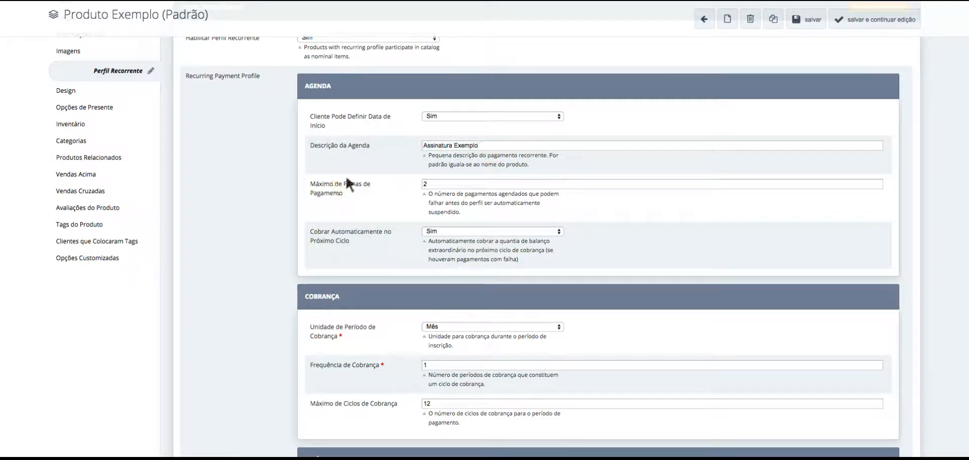
# Step: Examine the maximum payment failures setting (Máximo de Falhas de Pagamento) in the Agenda section
pyautogui.scroll(-1, 391, 183)
pyautogui.scroll(-2, 390, 179)
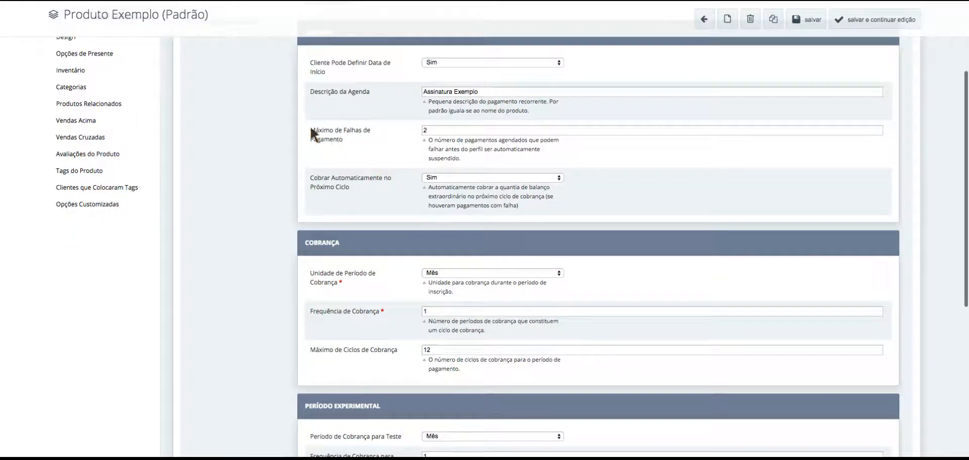
pyautogui.moveTo(310, 129); pyautogui.dragTo(373, 135)
pyautogui.click(433, 131)
pyautogui.click(437, 131)
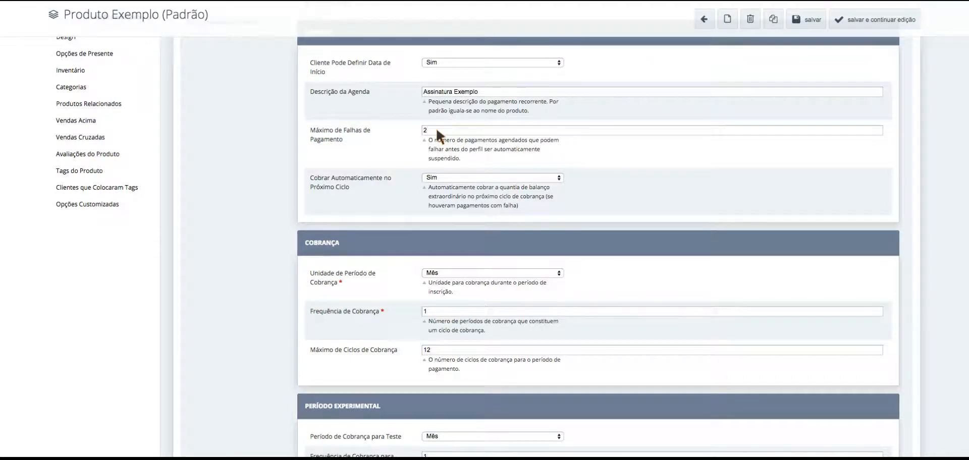
pyautogui.click(407, 130)
pyautogui.click(399, 130)
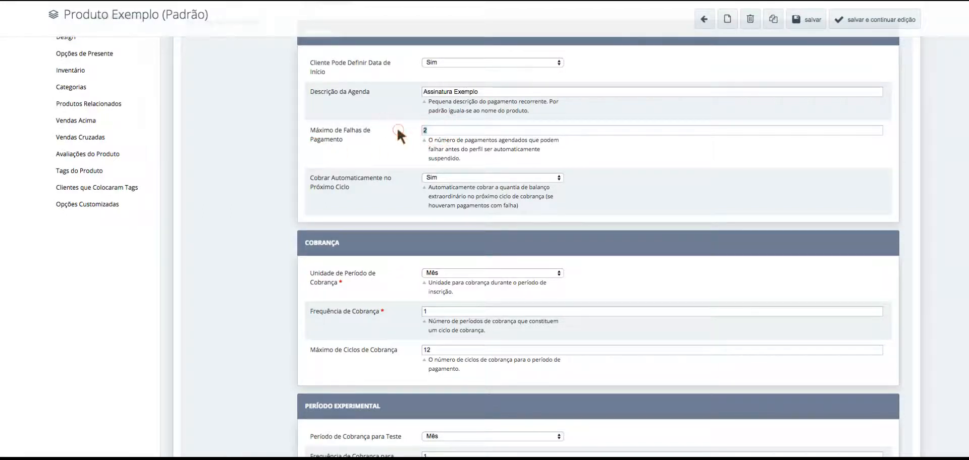
pyautogui.doubleClick(442, 130)
pyautogui.moveTo(310, 130); pyautogui.dragTo(371, 138)
pyautogui.click(444, 131)
pyautogui.click(435, 130)
# Step: Examine the option for charging the outstanding balance automatically in the next cycle (Cobrar Automaticamente no Próximo Ciclo)
pyautogui.scroll(-1, 308, 153)
pyautogui.moveTo(309, 142); pyautogui.dragTo(354, 150)
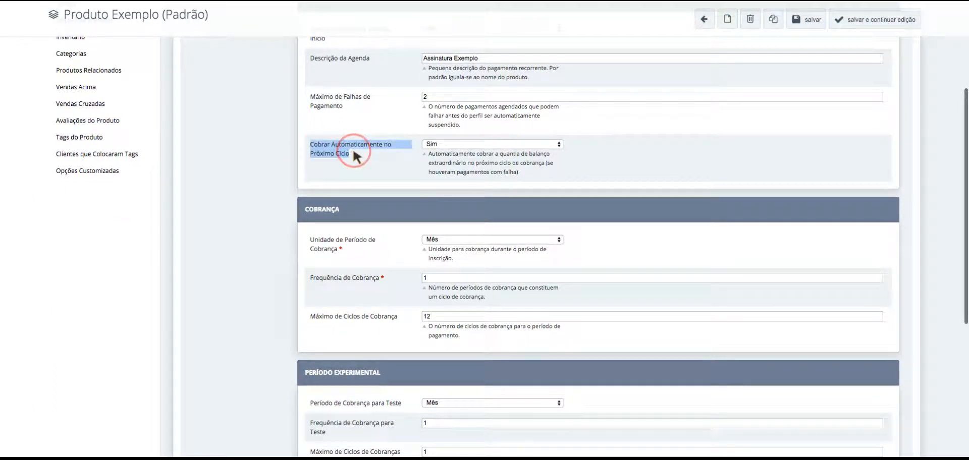
pyautogui.click(356, 152)
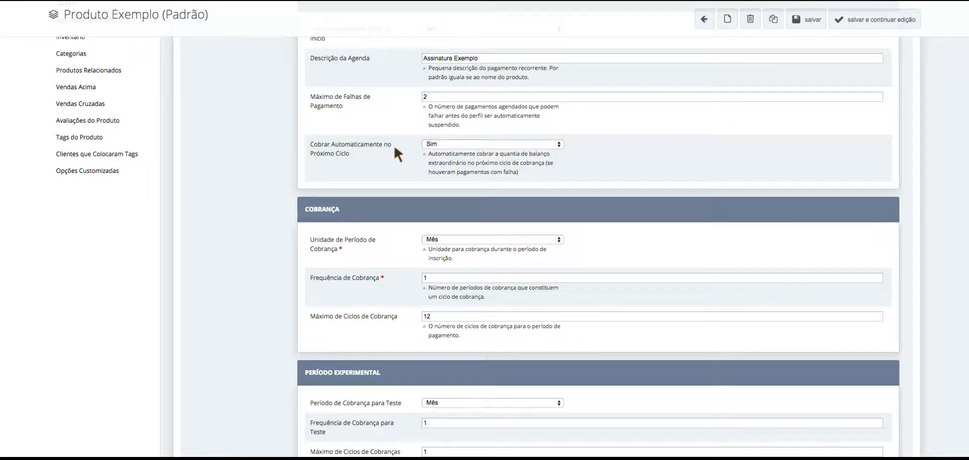
pyautogui.scroll(1, 394, 144)
pyautogui.scroll(-2, 389, 137)
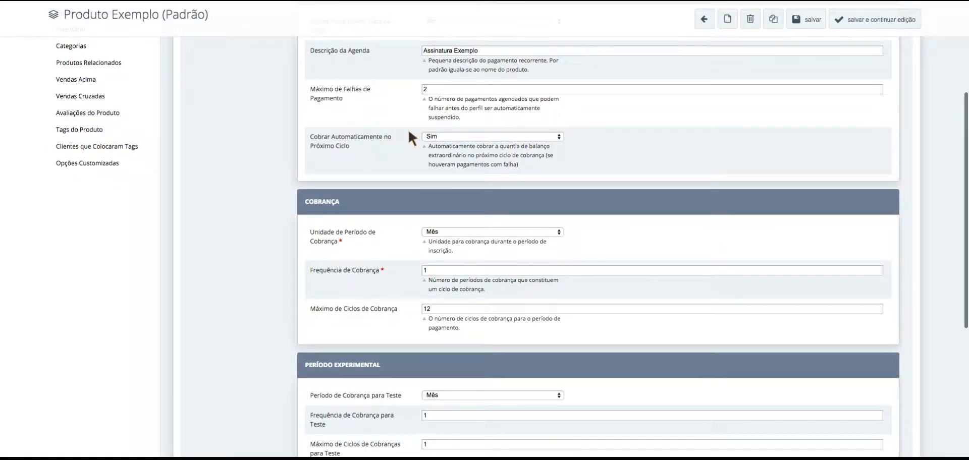
pyautogui.scroll(1, 403, 126)
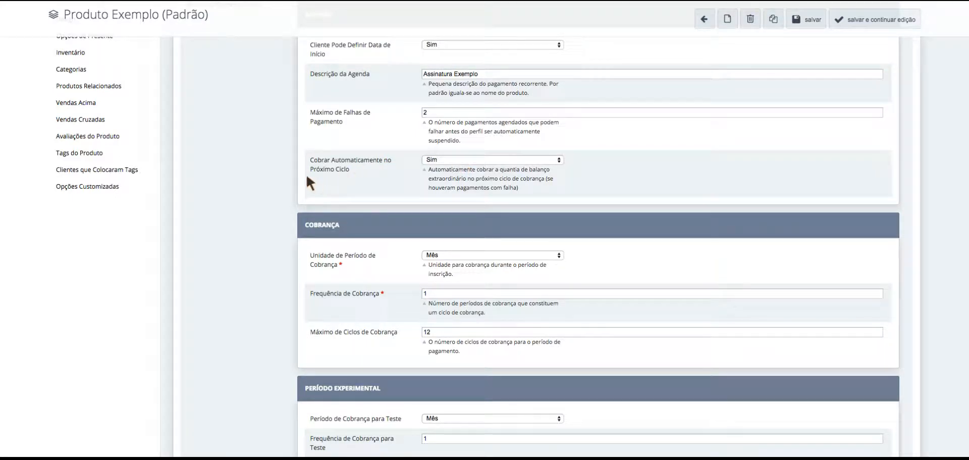
# Step: Set the billing period unit (Unidade de Período de Cobrança) to Mês in the Cobrança section
pyautogui.scroll(-5, 267, 185)
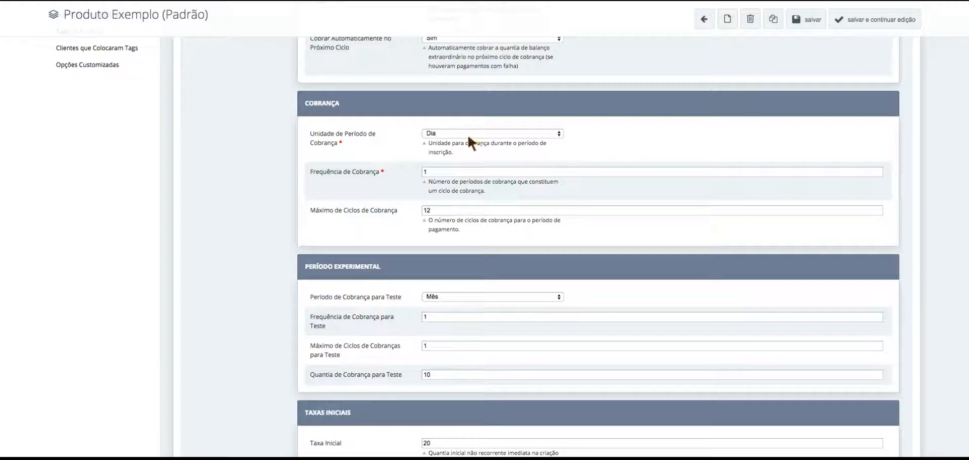
pyautogui.click(468, 131)
pyautogui.scroll(-1, 417, 170)
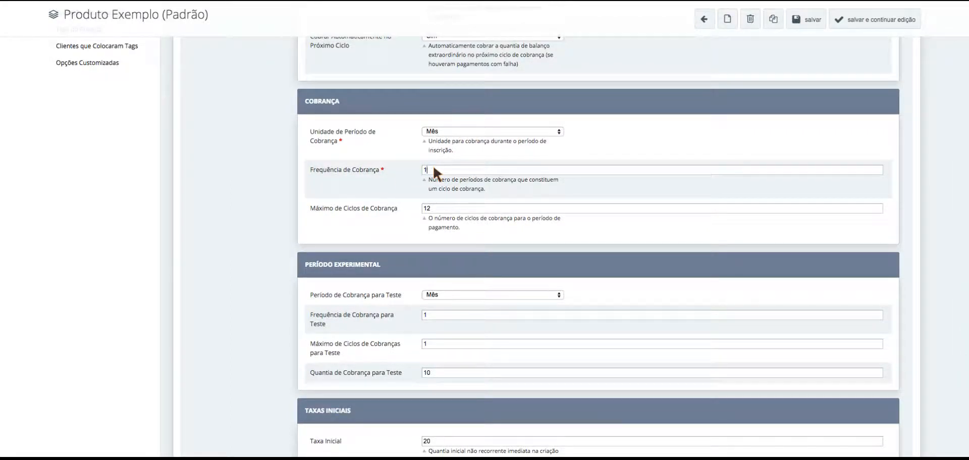
# Step: Check the billing frequency and enter 12 as the maximum number of billing cycles (Máximo de Ciclos de Cobrança)
pyautogui.click(400, 171)
pyautogui.click(431, 172)
pyautogui.doubleClick(431, 172)
pyautogui.scroll(-2, 318, 177)
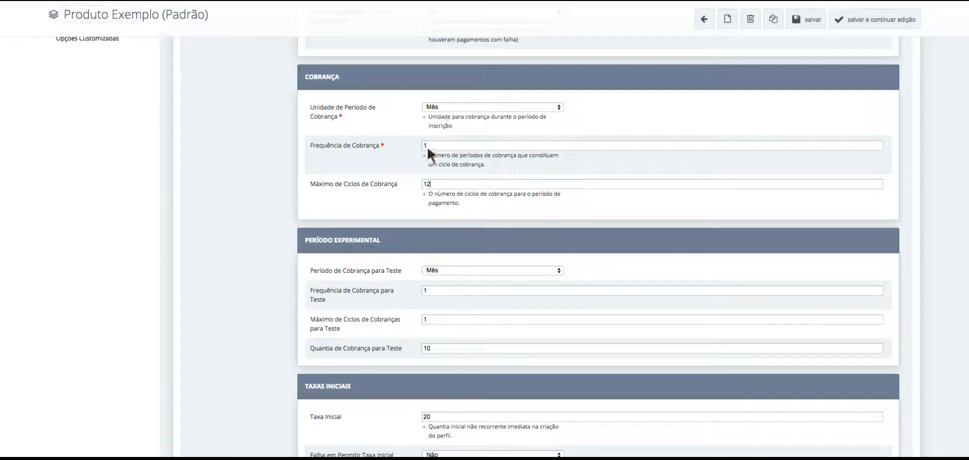
pyautogui.doubleClick(431, 184)
pyautogui.click(435, 185)
pyautogui.click(394, 184)
pyautogui.click(380, 189)
pyautogui.write('12')
# Step: Set the trial billing period to Semana and the trial billing frequency to 1 in the Período Experimental section
pyautogui.scroll(-5, 266, 204)
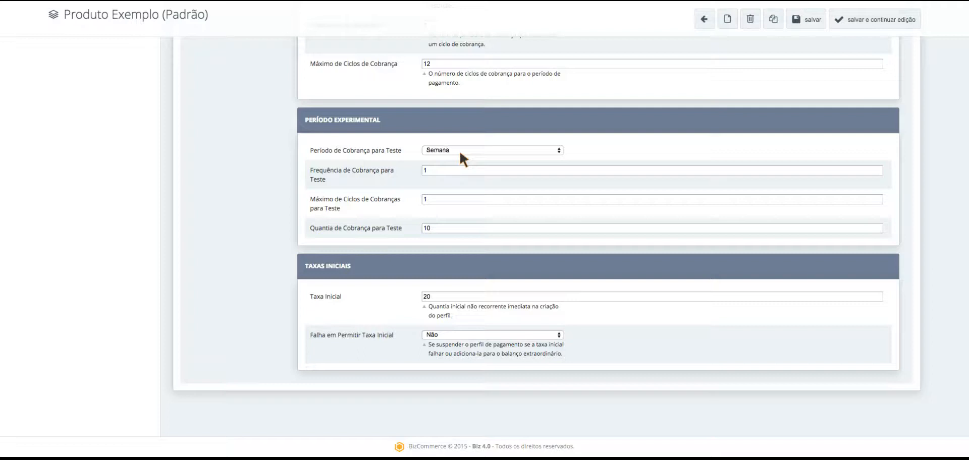
pyautogui.click(435, 171)
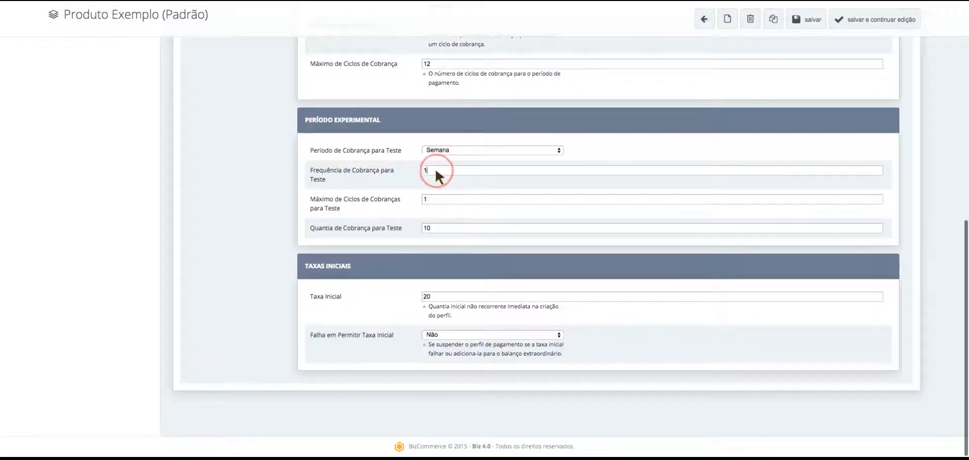
pyautogui.write('2')
pyautogui.press('BackSpace')
pyautogui.write('1')
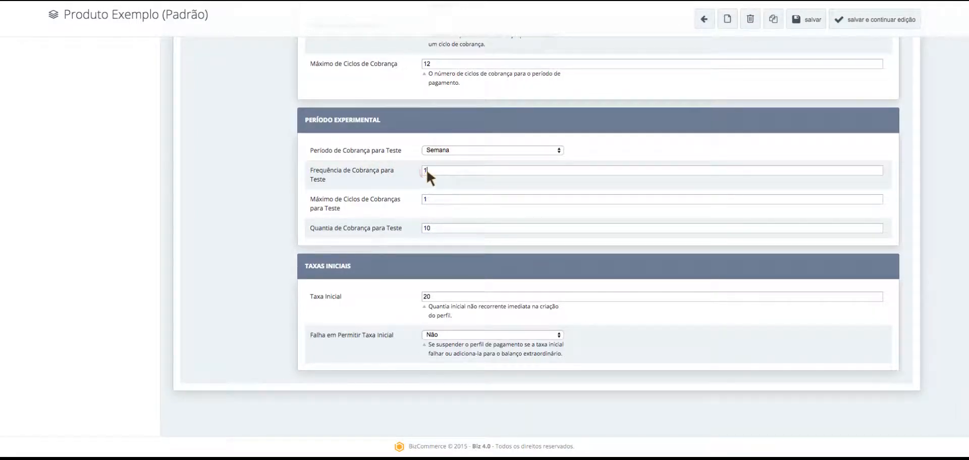
# Step: Examine the maximum trial billing cycles and the trial billing amount in the Período Experimental section
pyautogui.click(435, 198)
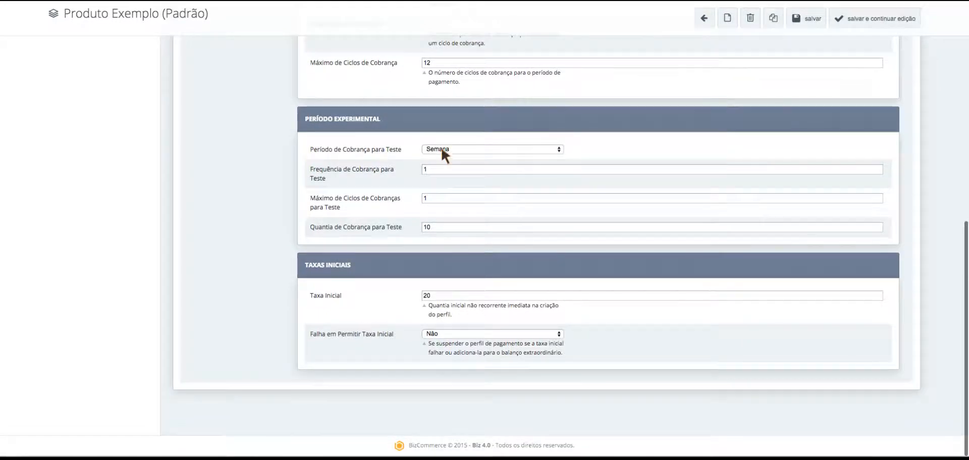
pyautogui.doubleClick(426, 198)
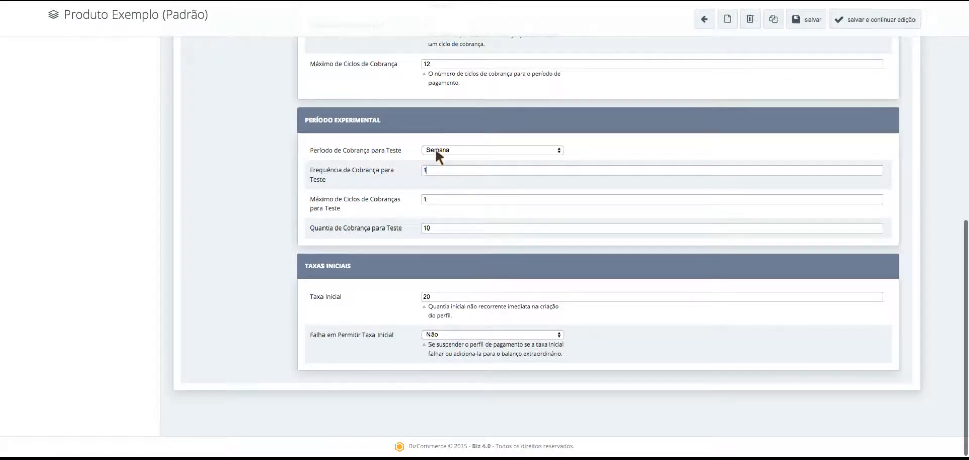
pyautogui.click(451, 199)
pyautogui.moveTo(427, 197); pyautogui.dragTo(409, 197)
pyautogui.click(441, 229)
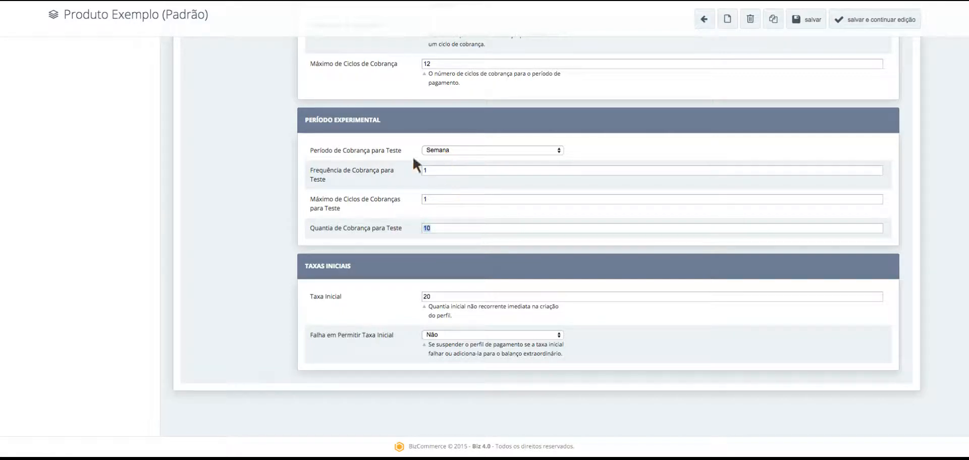
pyautogui.scroll(-2, 268, 198)
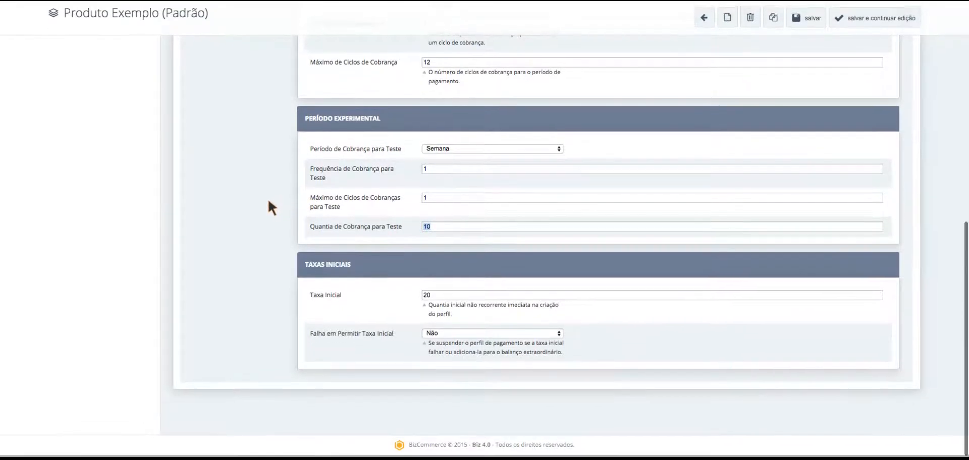
# Step: Examine the initial fee amount (Taxa Inicial) in the Taxas Iniciais section
pyautogui.click(449, 295)
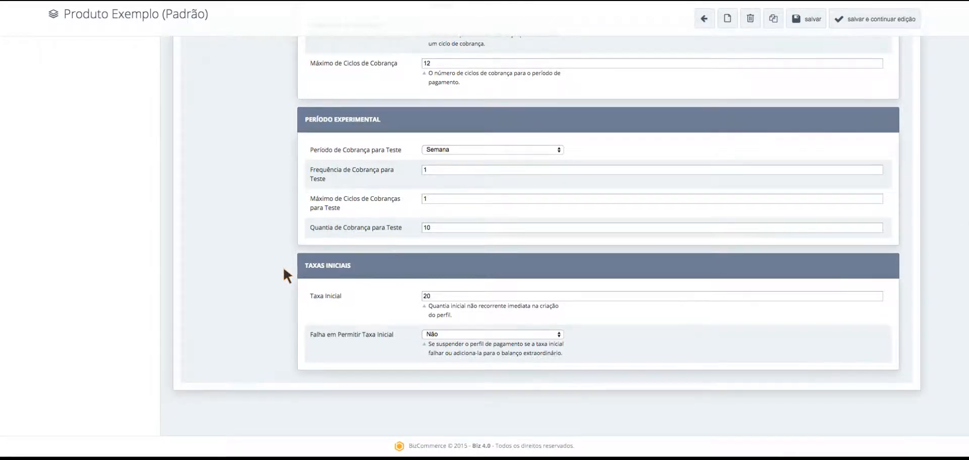
pyautogui.moveTo(450, 298); pyautogui.dragTo(388, 302)
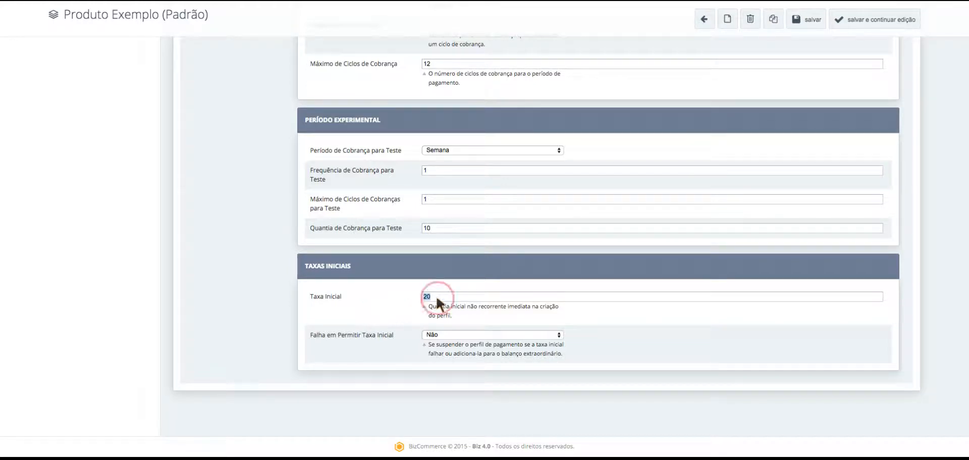
pyautogui.moveTo(435, 296); pyautogui.dragTo(400, 296)
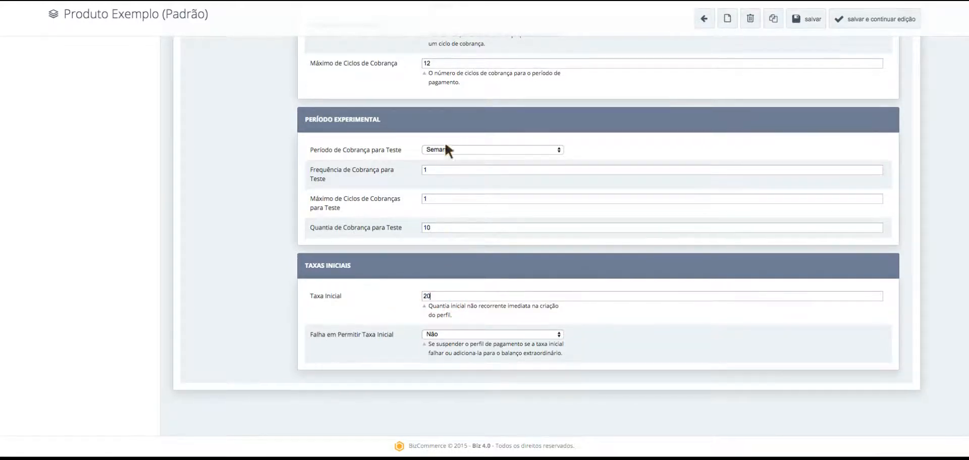
pyautogui.scroll(5, 449, 172)
pyautogui.scroll(-5, 476, 285)
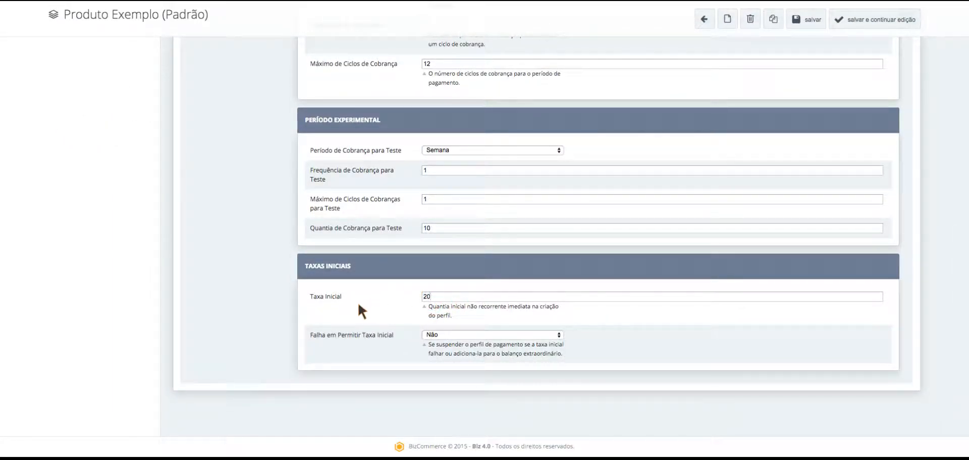
pyautogui.doubleClick(440, 297)
pyautogui.doubleClick(429, 297)
pyautogui.doubleClick(440, 298)
pyautogui.doubleClick(449, 297)
pyautogui.scroll(-1, 358, 300)
pyautogui.moveTo(438, 298); pyautogui.dragTo(408, 297)
pyautogui.click(331, 297)
pyautogui.doubleClick(437, 298)
pyautogui.click(355, 301)
# Step: Examine the initial fee failure option (Falha em Permitir Taxa Inicial) together with the initial fee it applies to
pyautogui.click(461, 334)
pyautogui.click(460, 296)
pyautogui.click(436, 297)
pyautogui.scroll(-1, 432, 294)
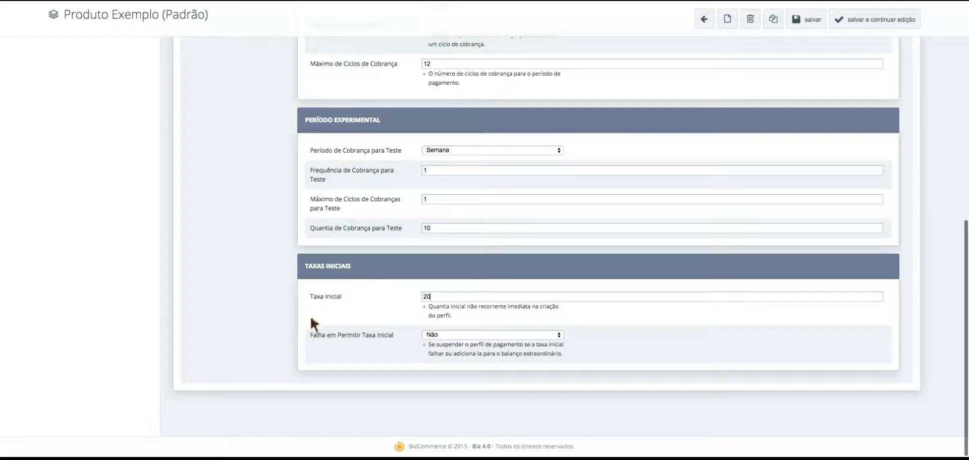
pyautogui.click(443, 293)
pyautogui.doubleClick(437, 295)
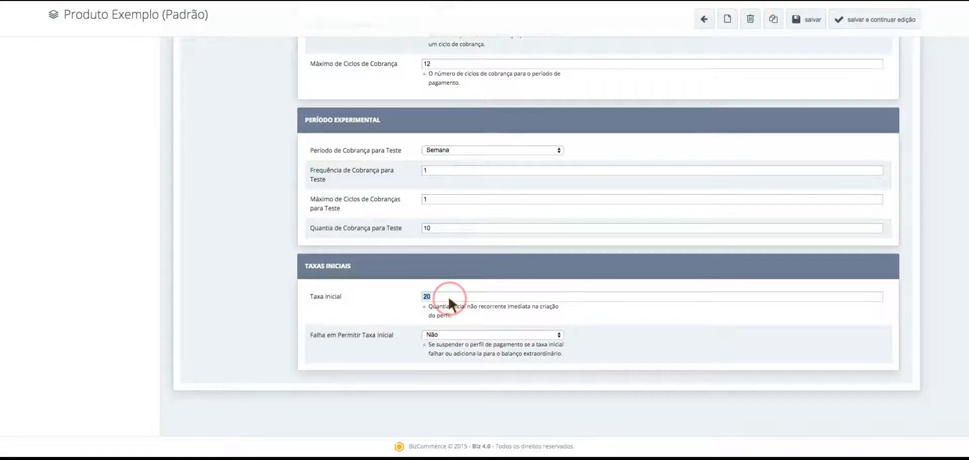
pyautogui.click(457, 298)
# Step: Review the whole recurring profile form, from the Agenda section down to Taxas Iniciais
pyautogui.scroll(7, 122, 266)
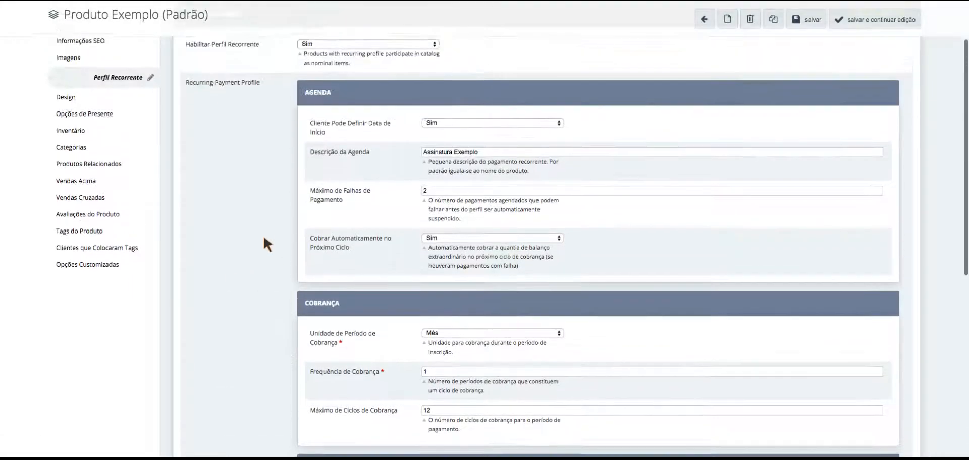
pyautogui.scroll(2, 264, 237)
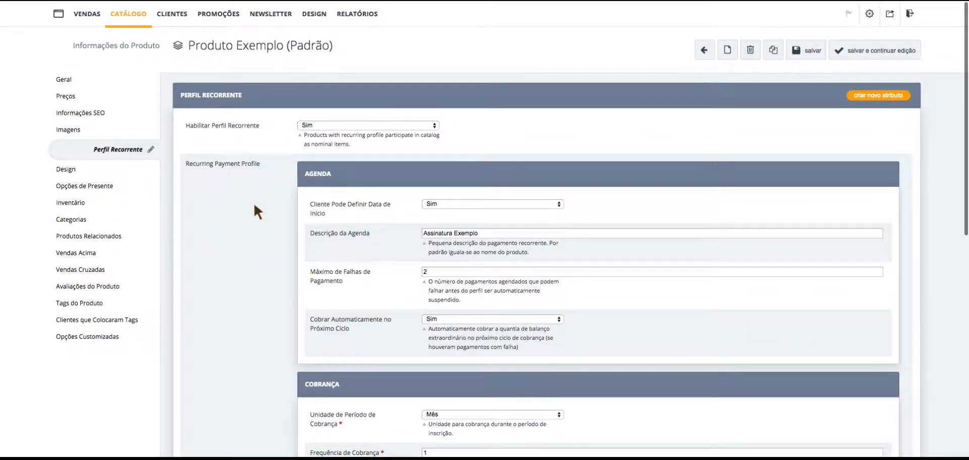
pyautogui.scroll(-9, 238, 217)
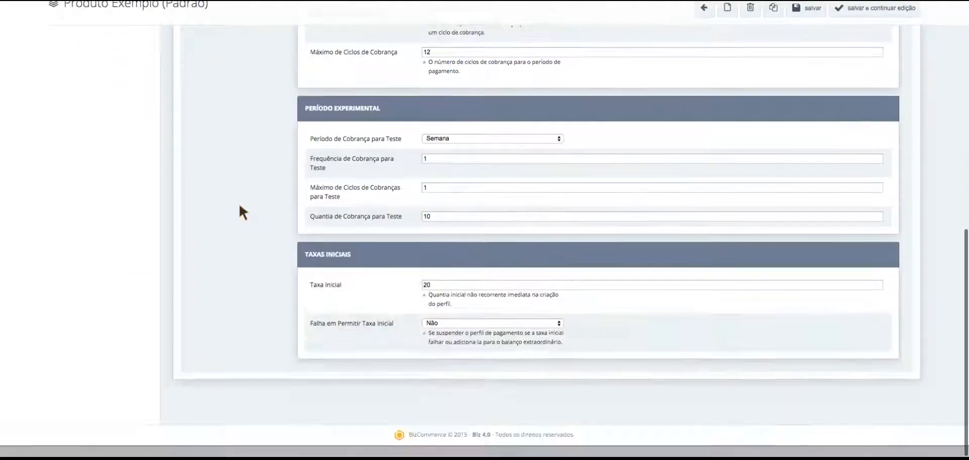
pyautogui.scroll(9, 235, 224)
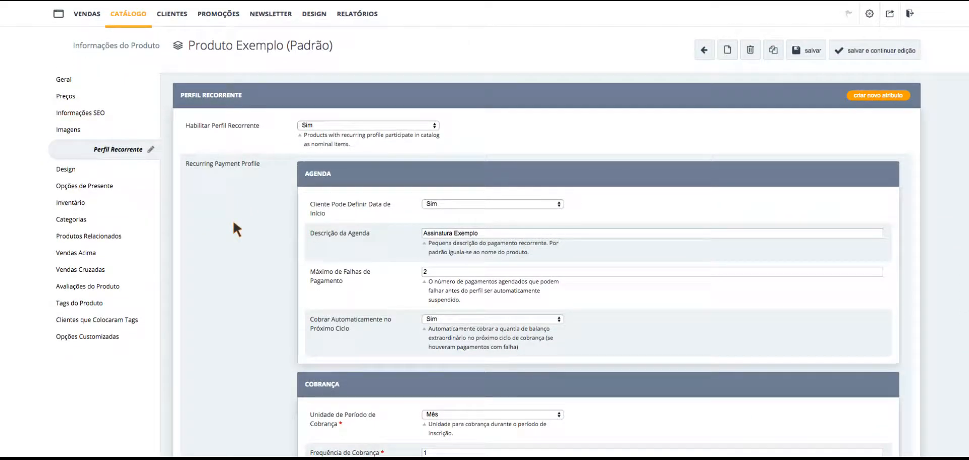
pyautogui.scroll(-1, 230, 218)
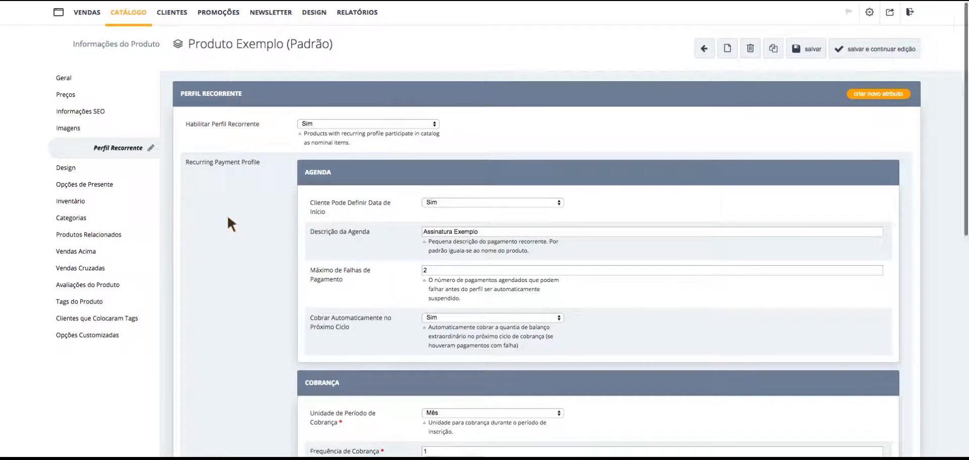